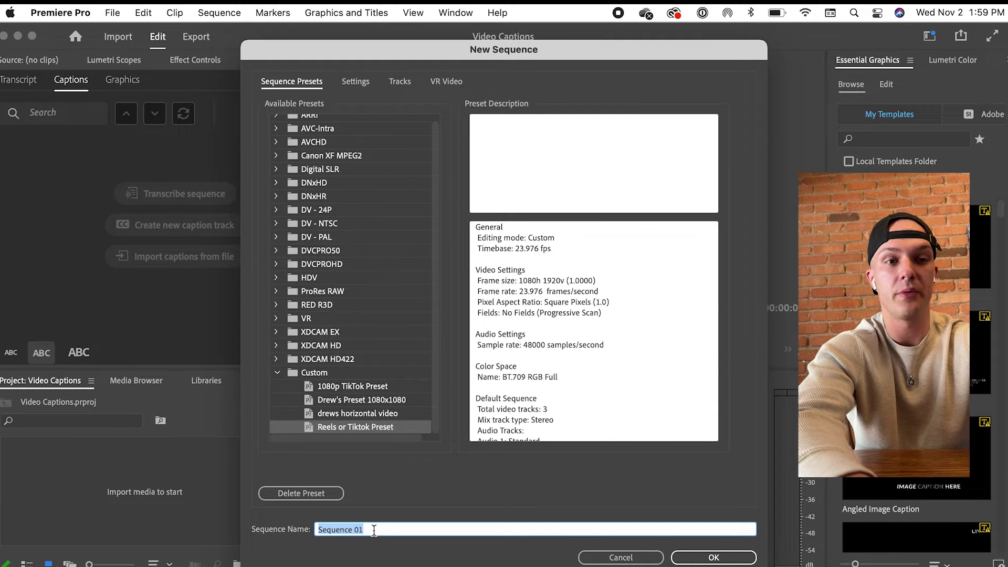
- Name the new sequence "Video Example" and create it with the Reels or Tiktok Preset
text(Video Exampl)
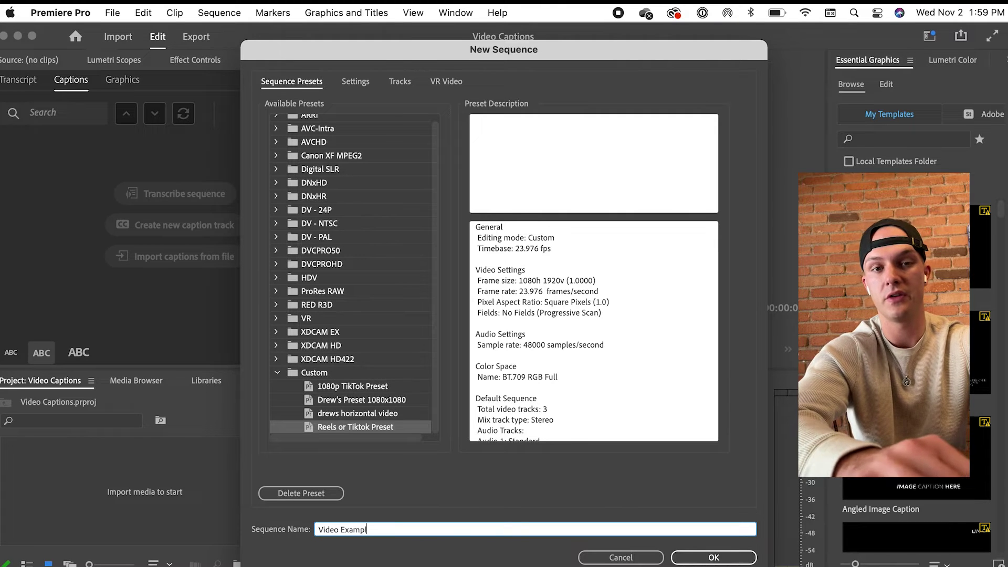
click(712, 557)
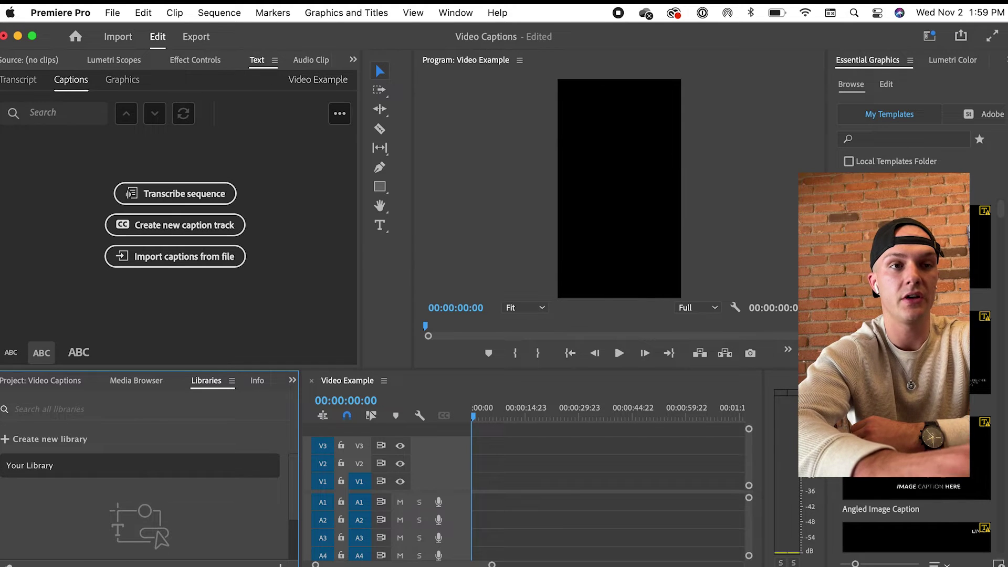
- Switch to Finder and place IMG_2117.mov from Downloads at the start of track V1, keeping the existing sequence settings
click(43, 565)
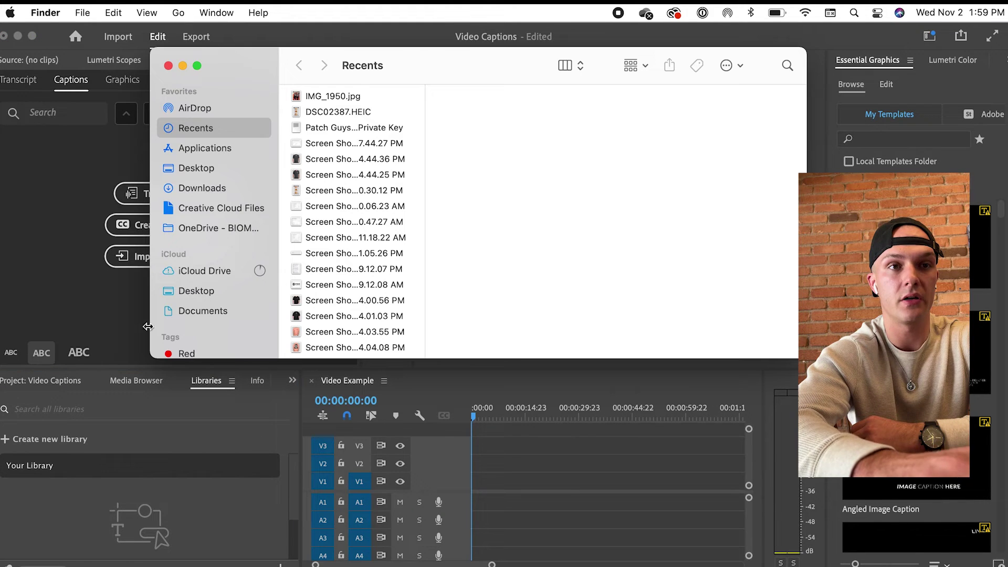
click(221, 188)
click(344, 113)
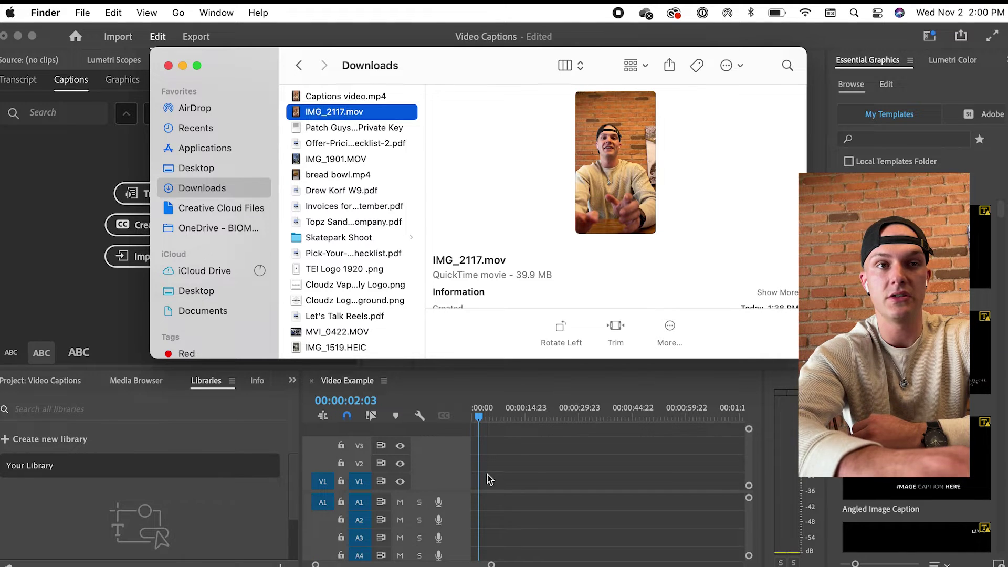
drag(336, 113, 470, 491)
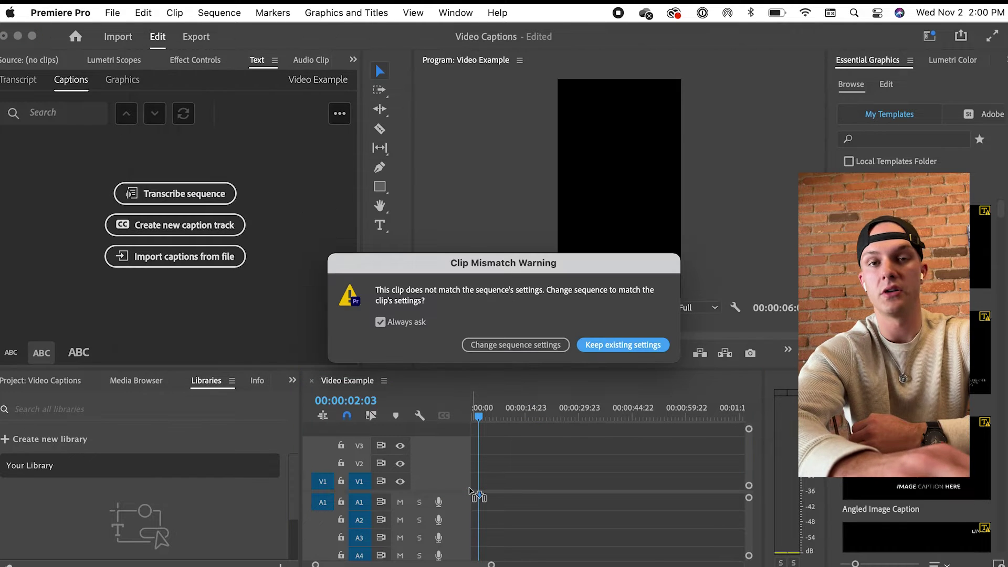
click(622, 345)
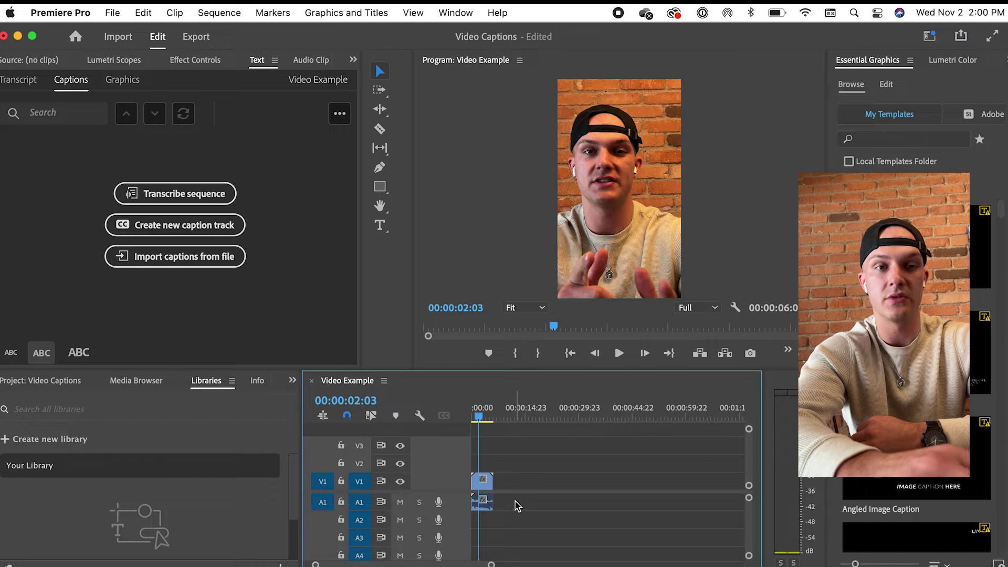
- Set the IMG_2117.mov clip in the timeline to the sequence's frame size
drag(518, 511, 463, 457)
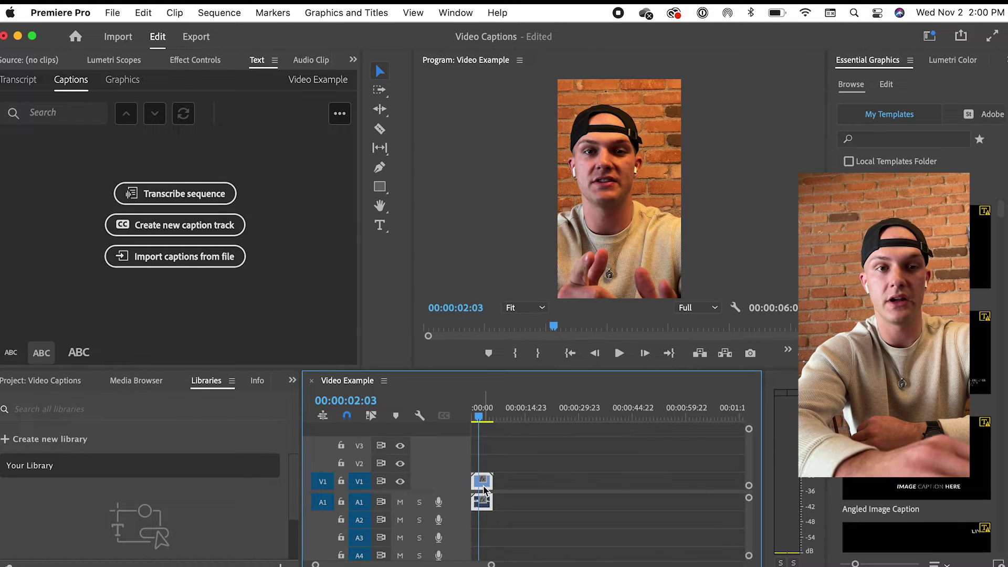
right_click(482, 488)
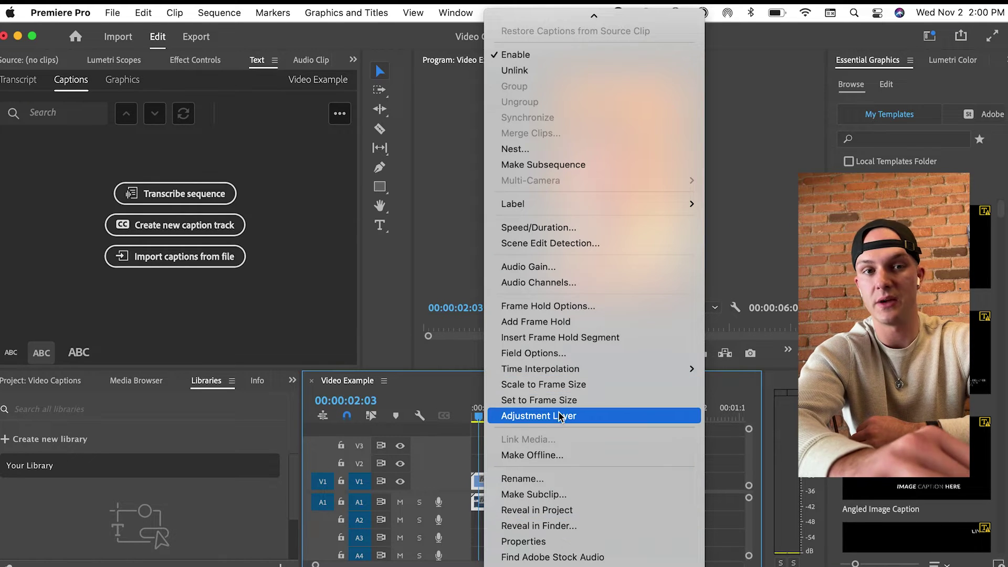
click(562, 404)
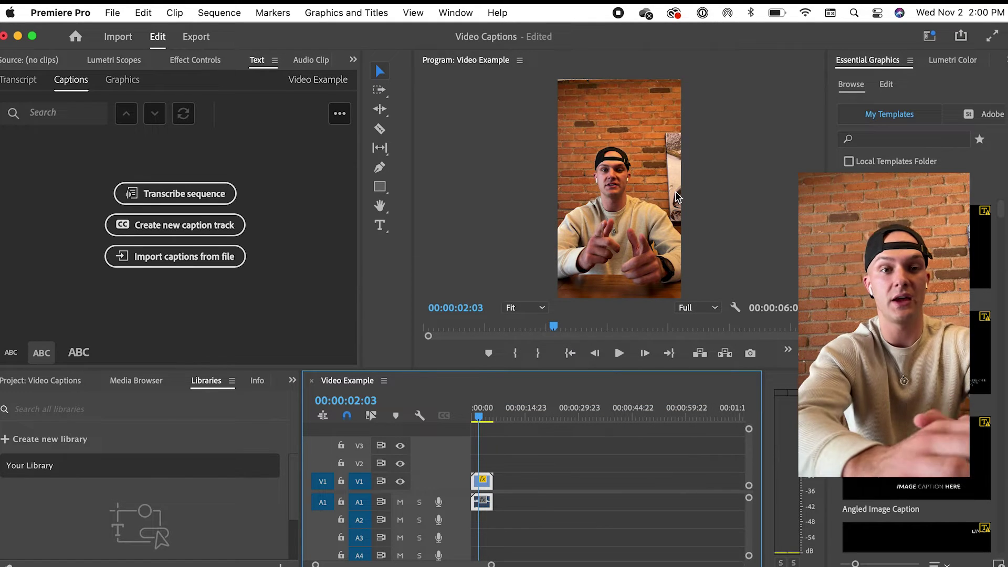
- Preview the beginning of the clip and return the playhead to the sequence start
drag(479, 417, 457, 419)
key(space)
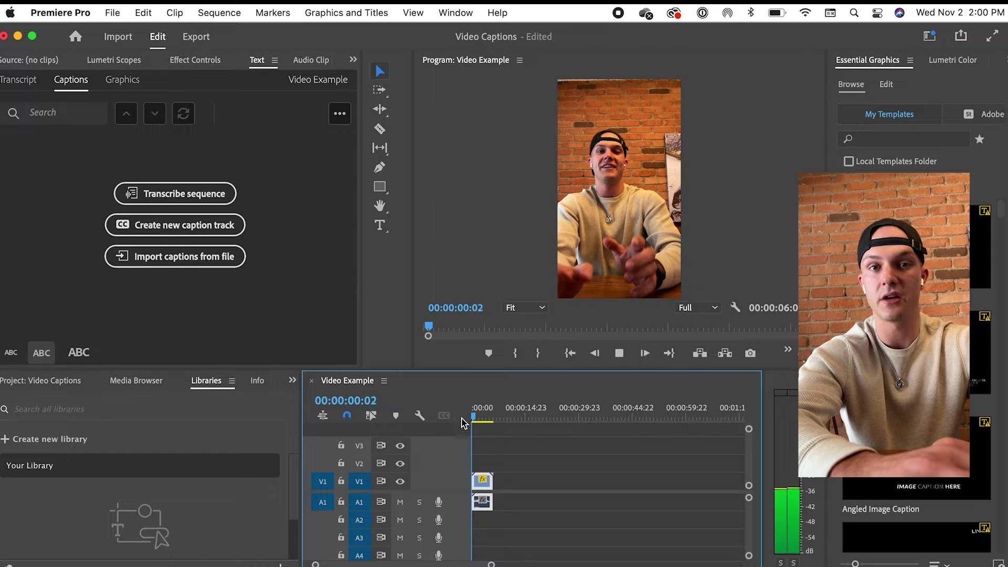
click(484, 418)
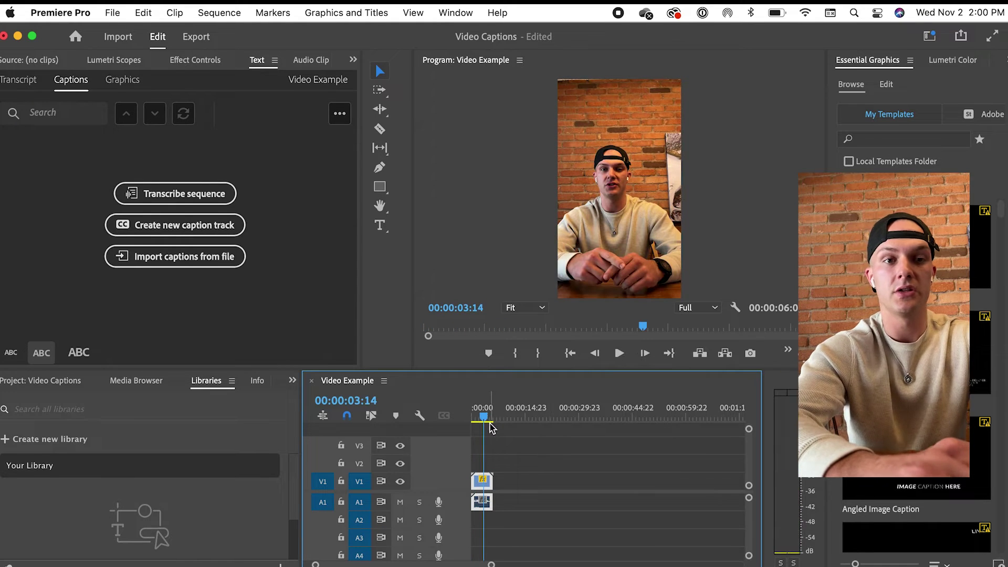
drag(479, 418, 451, 419)
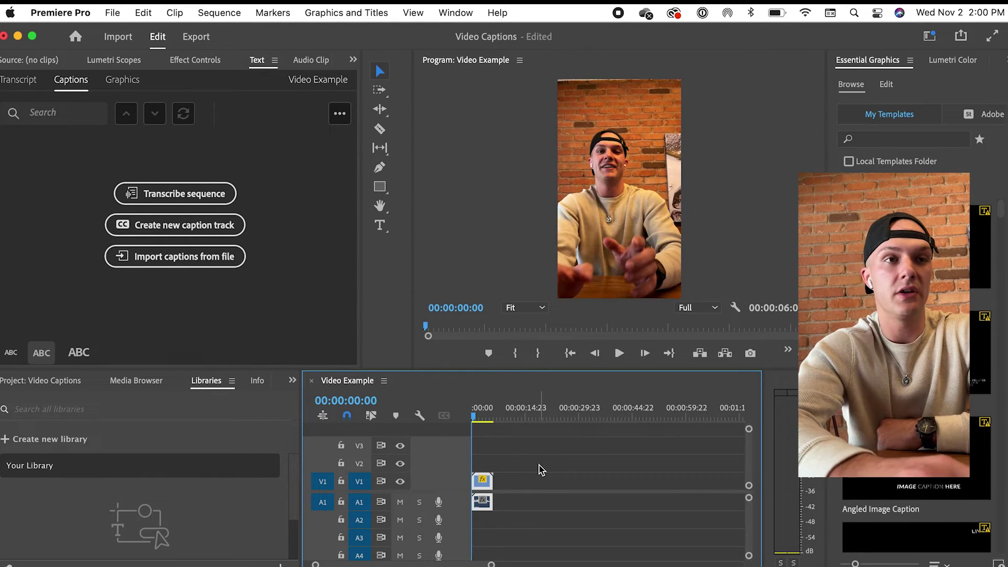
- Transcribe the Video Example sequence in English from the Mix audio, with recognition of different speakers enabled
click(125, 67)
click(58, 64)
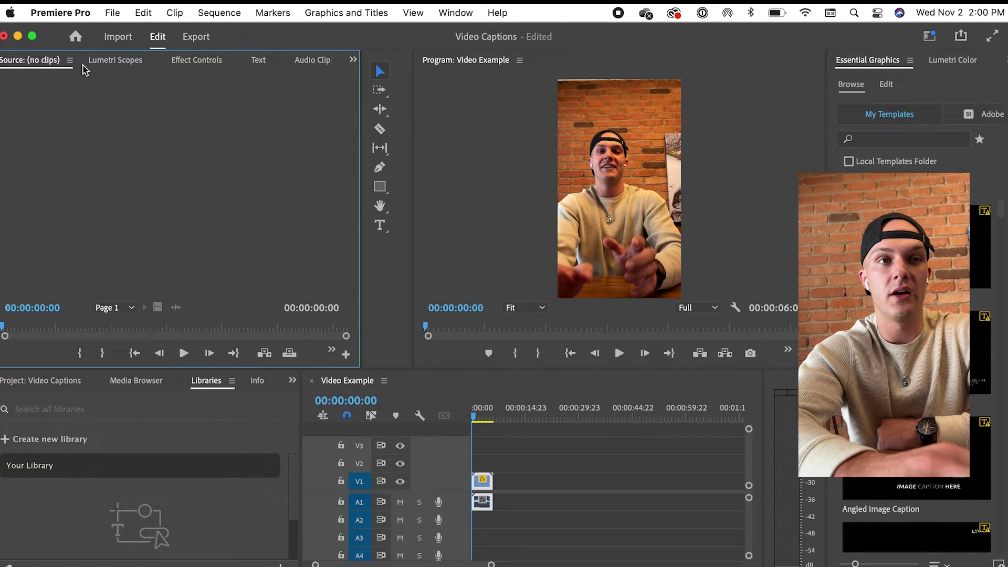
click(258, 61)
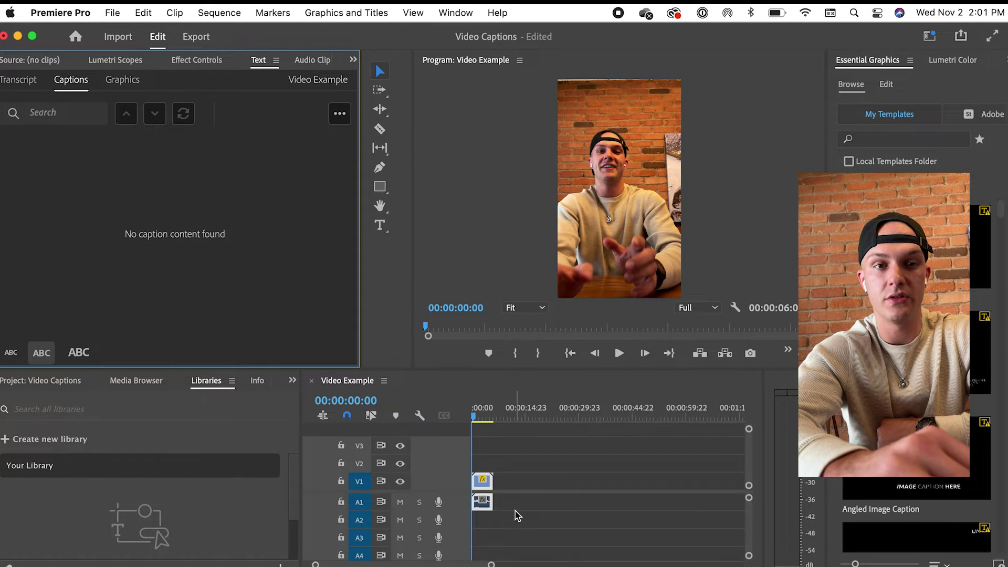
click(548, 503)
click(524, 499)
drag(542, 502, 464, 477)
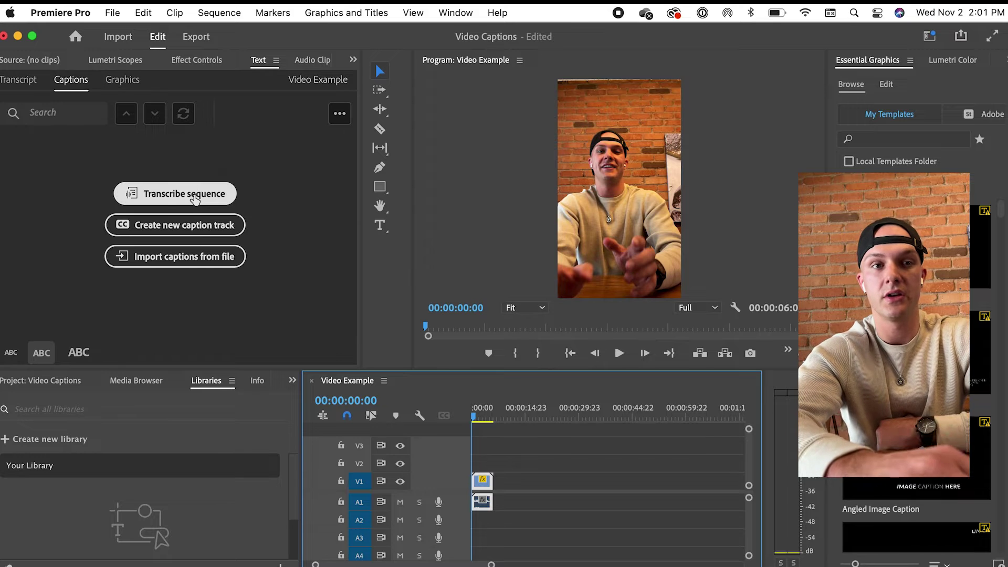
click(195, 200)
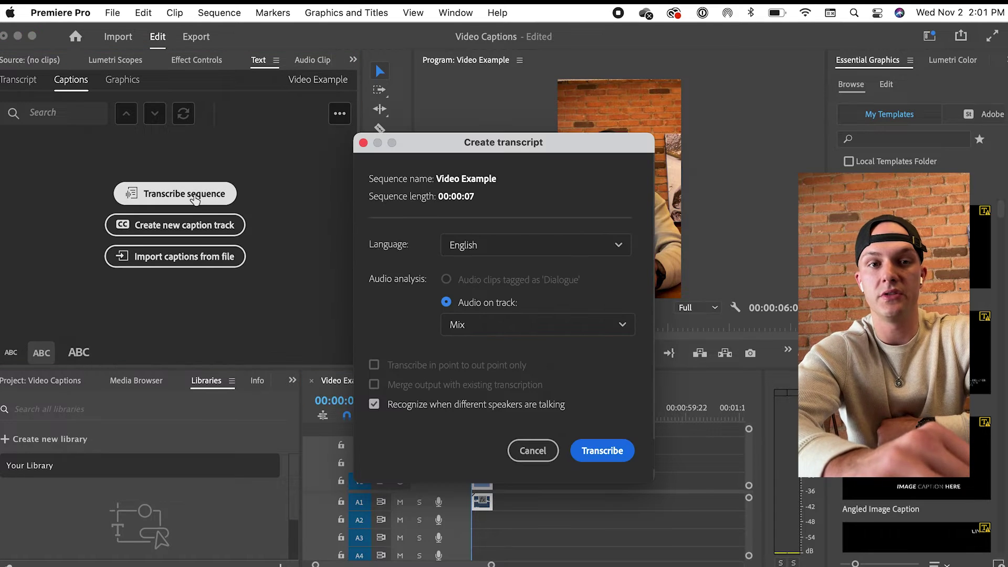
click(604, 450)
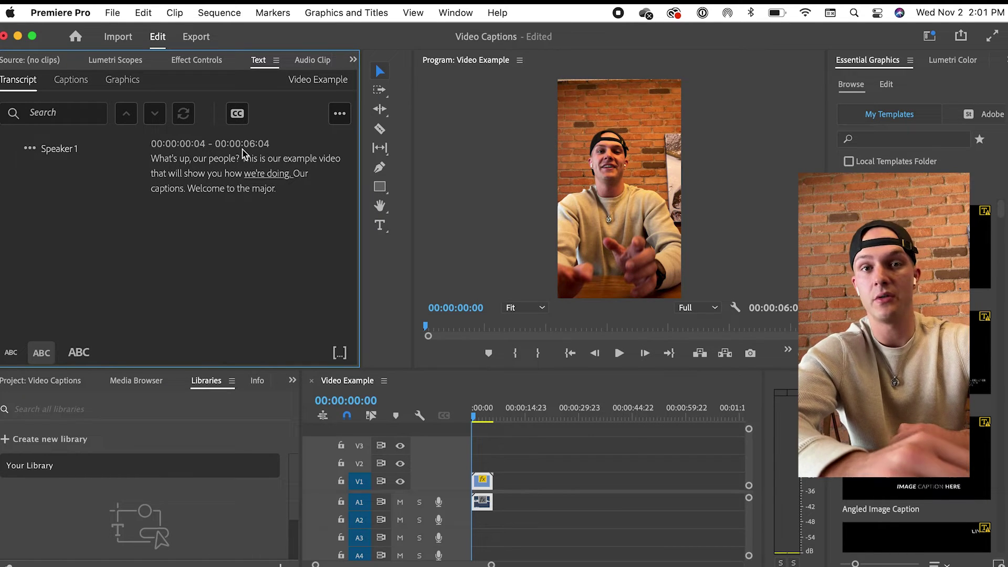
- Correct the opening of the transcript to read "What's up, party people?"
double_click(190, 159)
click(210, 161)
key(BackSpace)
key(BackSpace)
key(BackSpace)
text(pa)
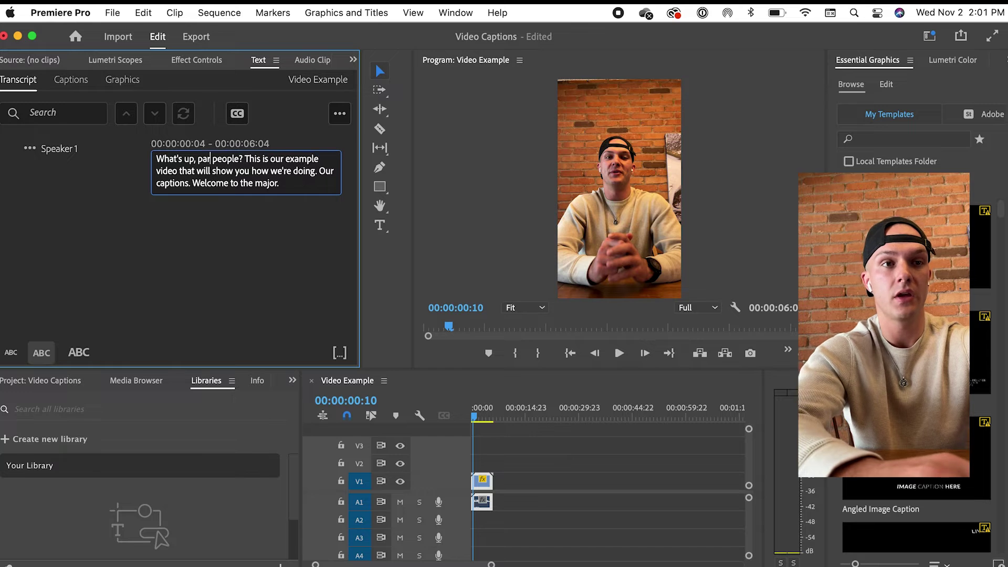
text(rty)
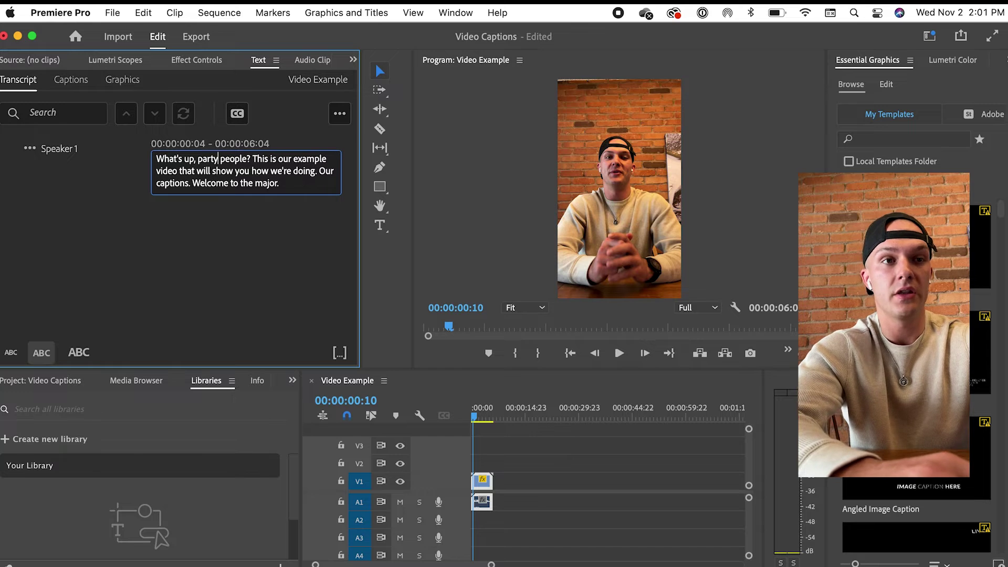
- Correct the rest of the transcript to read "we're doing our captions. Welcome to the matrix."
click(317, 171)
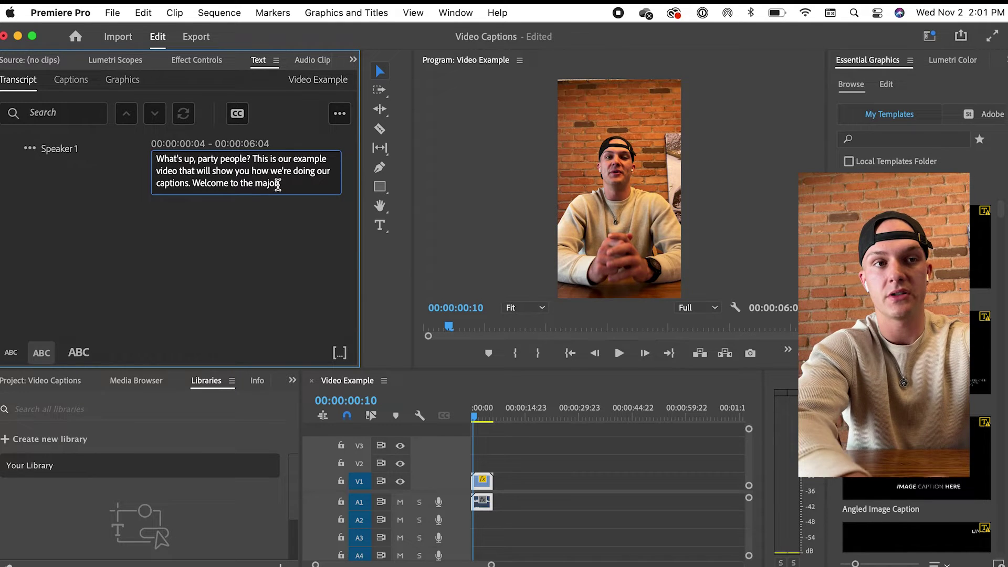
text(trix.)
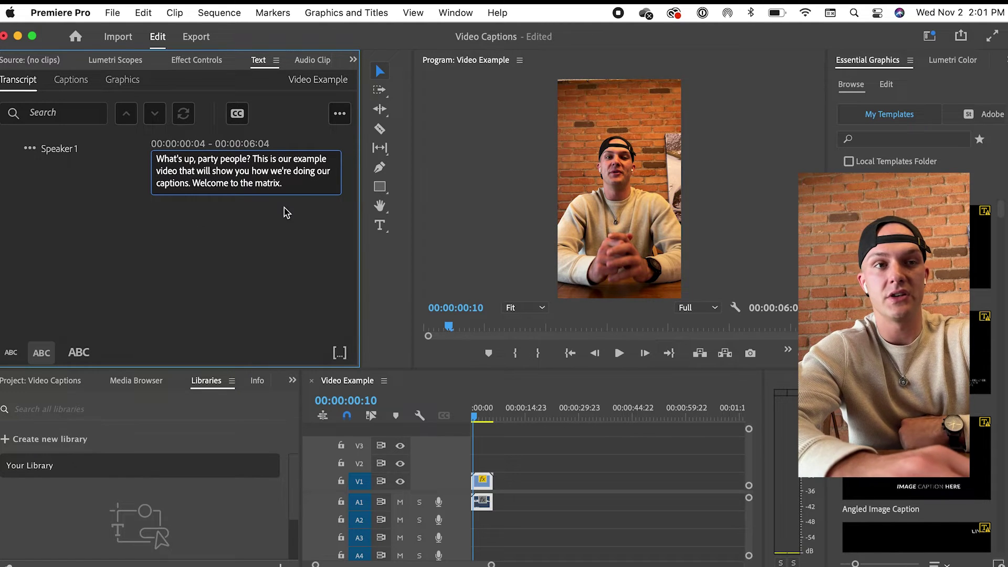
click(268, 284)
- Play the sequence from the start to check the transcript against the speech, and return the playhead to the beginning
click(469, 413)
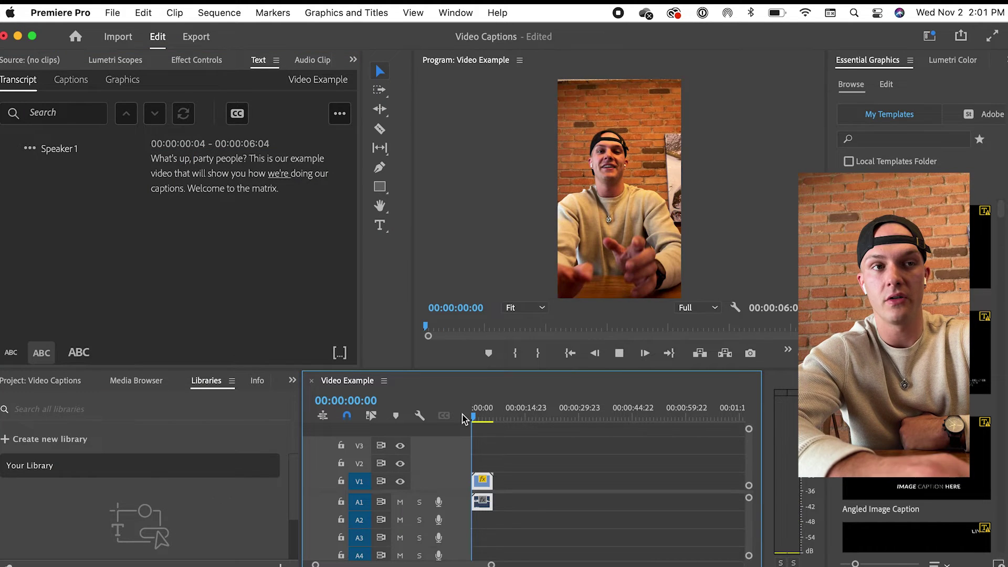
key(space)
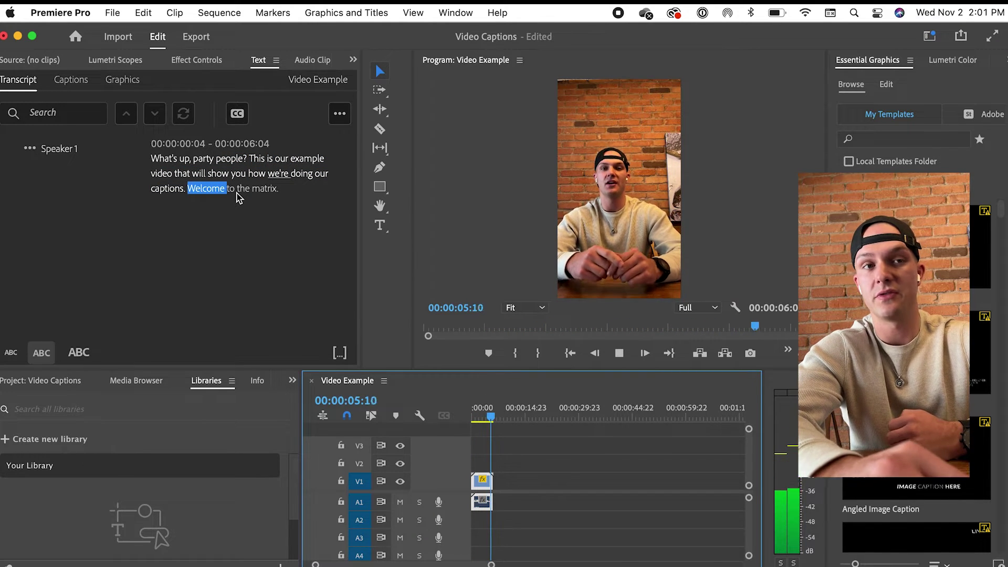
key(space)
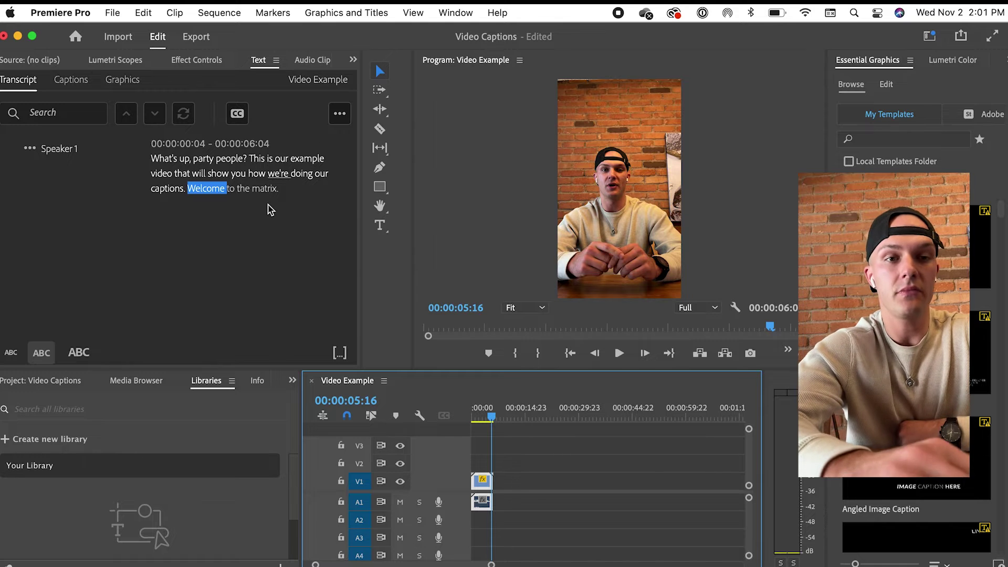
drag(492, 417, 473, 416)
- Create single-line captions from the sequence transcript with a maximum length of 35 characters and a minimum duration of 2 seconds
click(524, 505)
drag(539, 505, 464, 475)
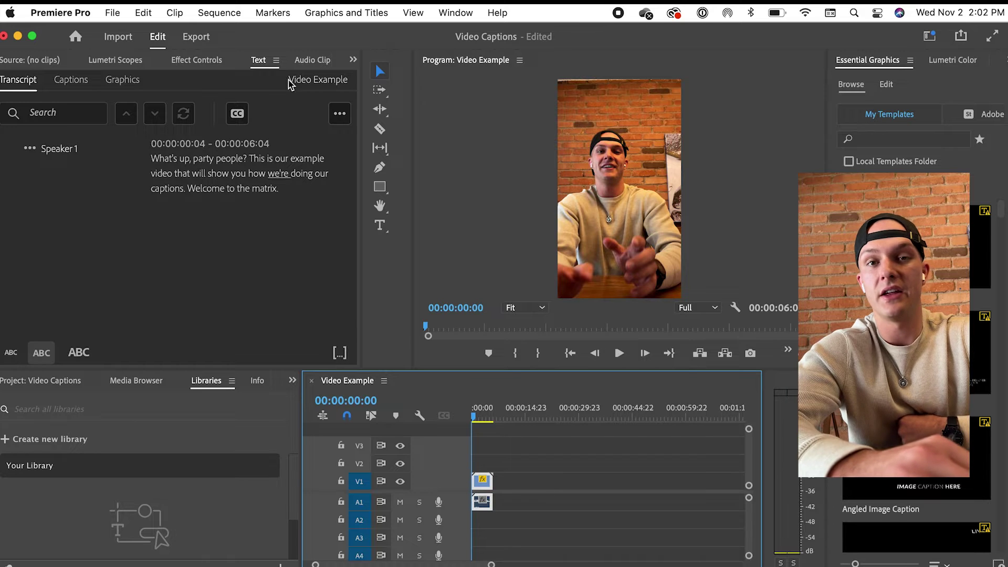
click(238, 114)
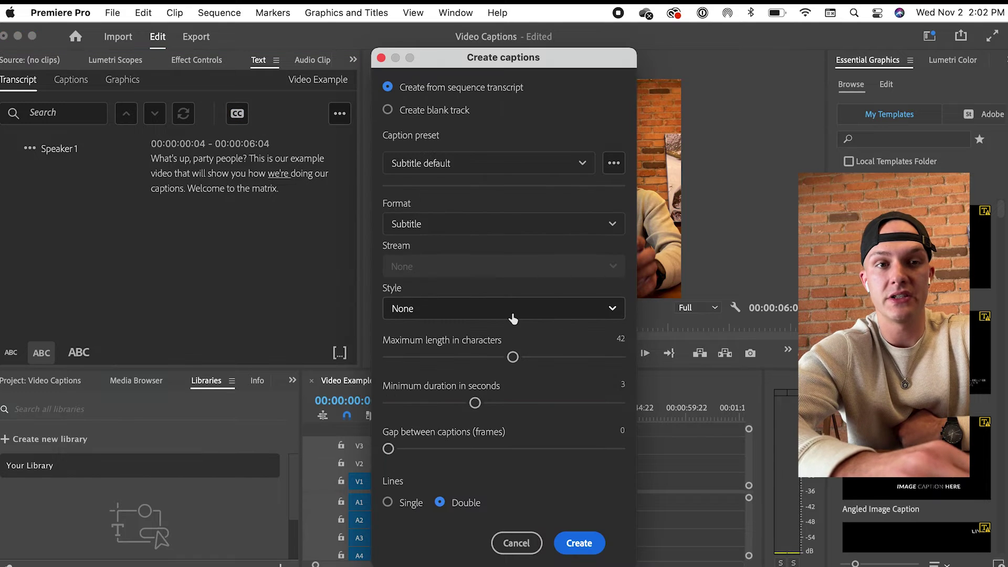
drag(513, 357, 488, 357)
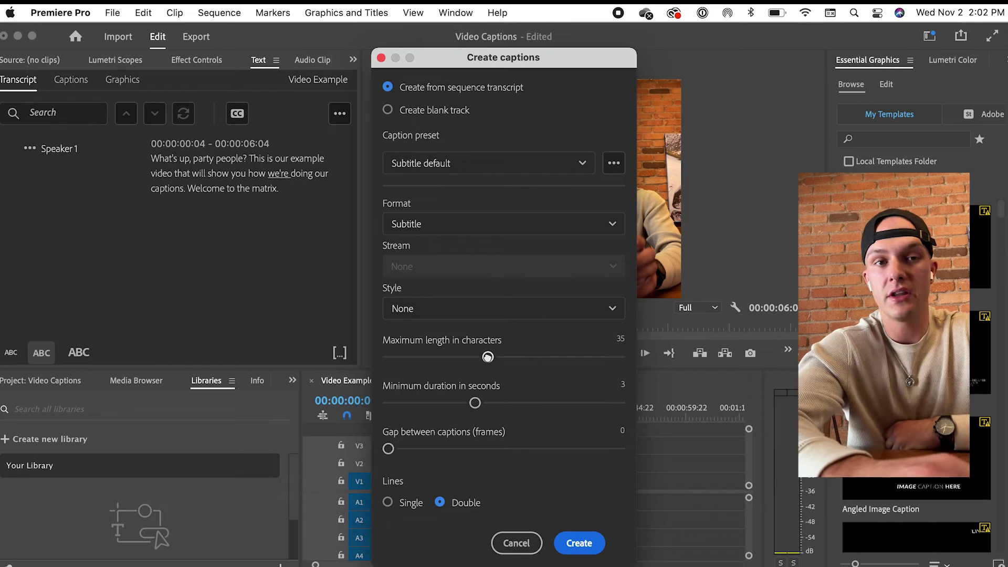
drag(475, 403, 427, 401)
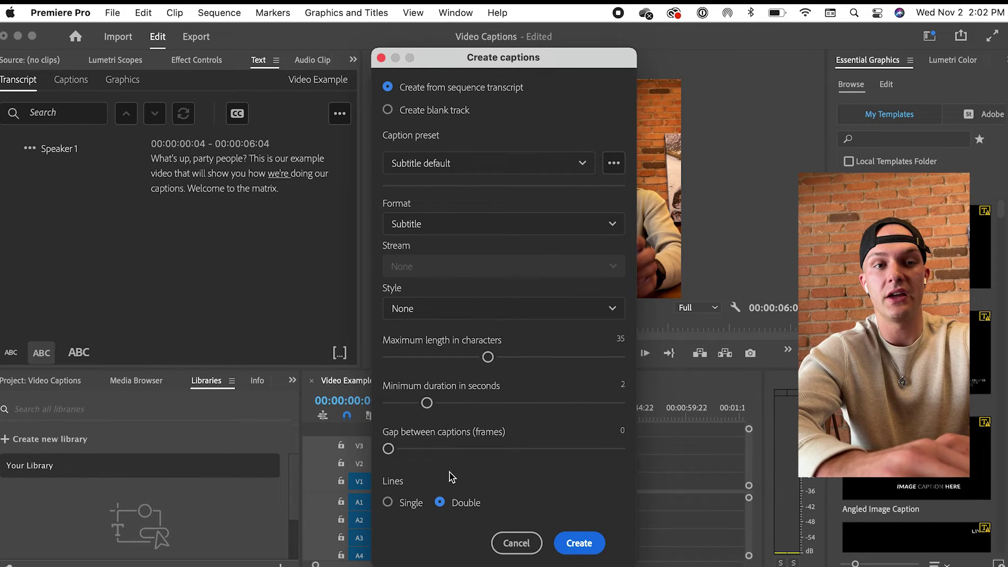
click(387, 502)
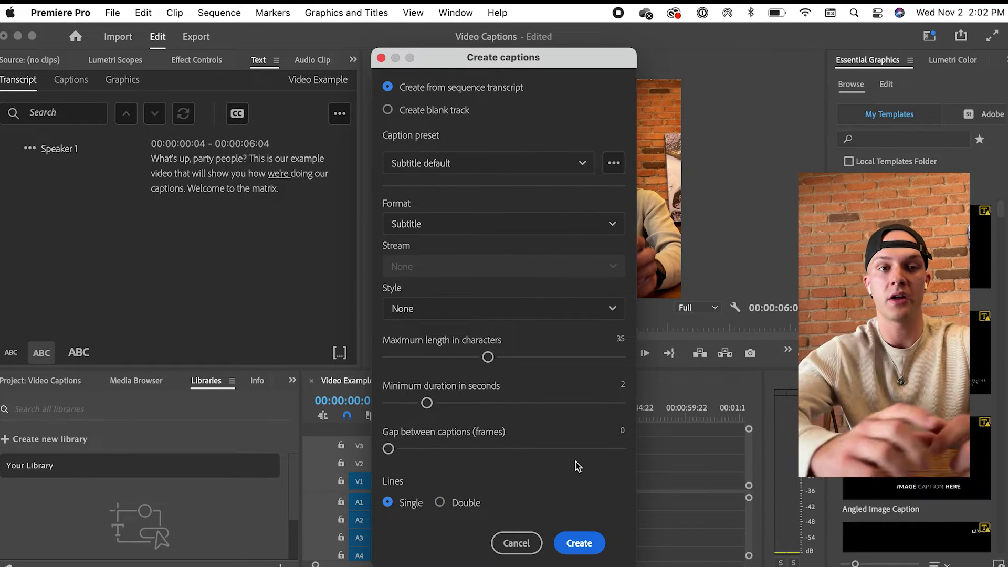
click(577, 541)
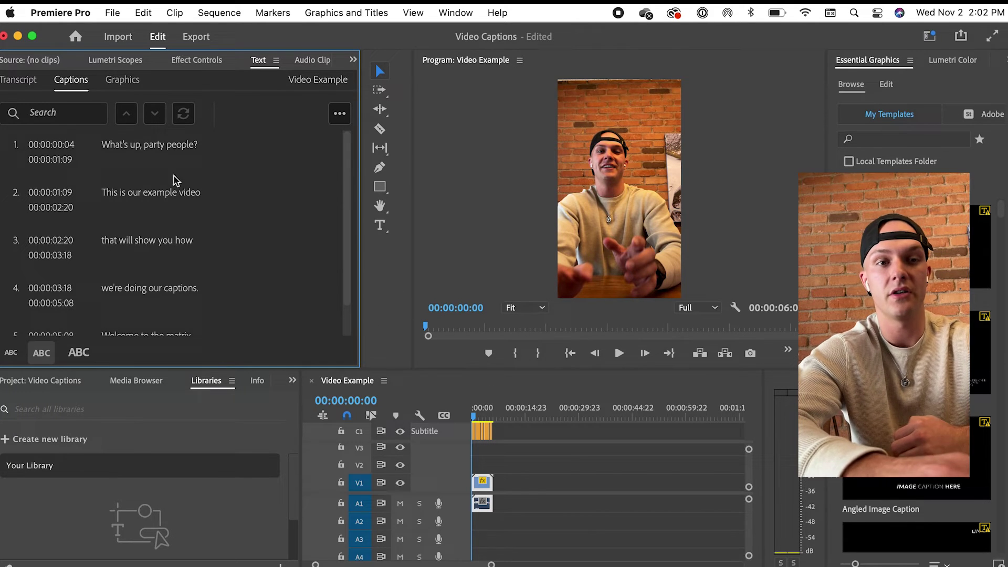
- Review the generated caption list and play the sequence to check the captions' timing
scroll(176, 224, down, 2)
scroll(177, 223, up, 2)
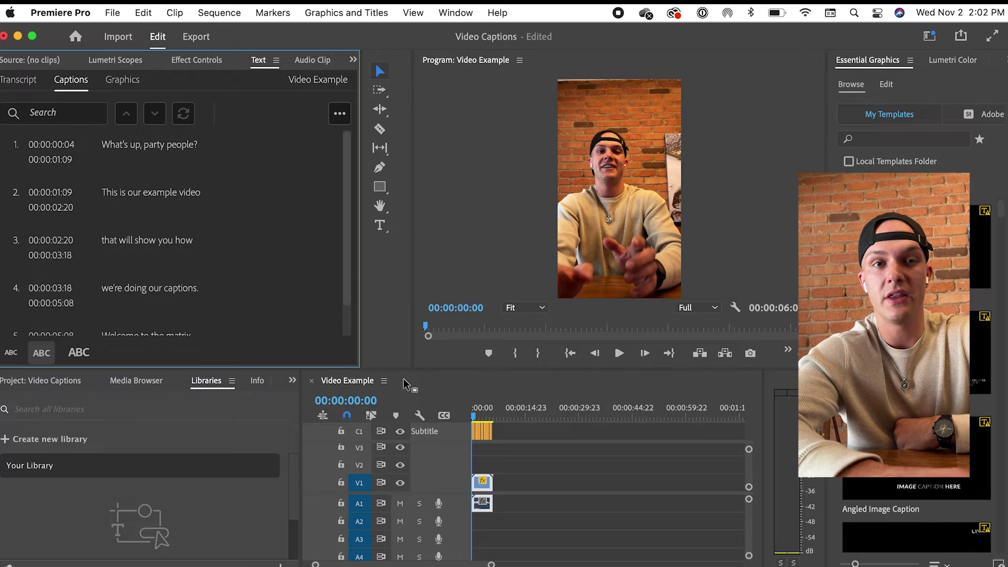
key(space)
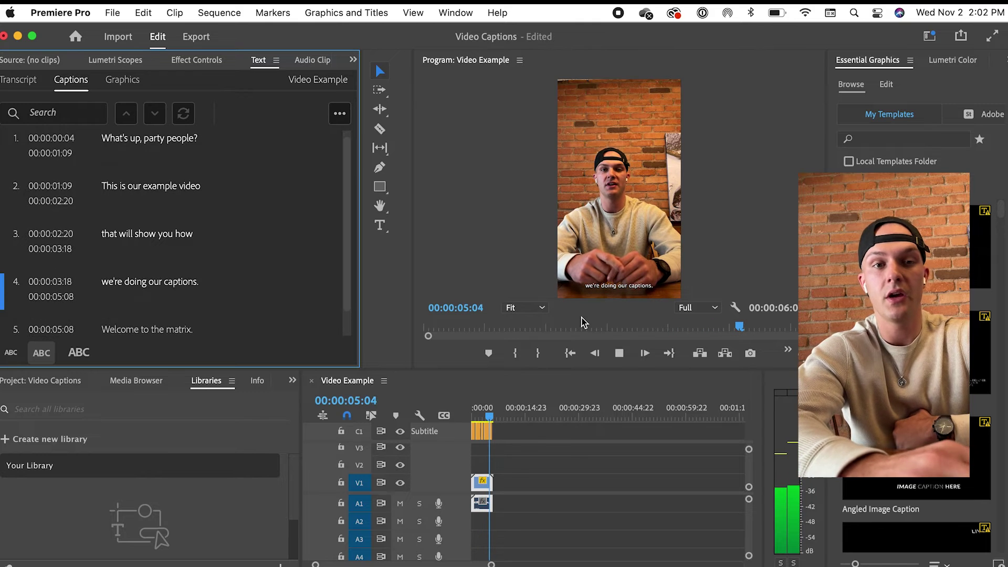
- Select all captions on the subtitle track and set them to Oswald, size 103, in the centre zone of the frame
click(504, 445)
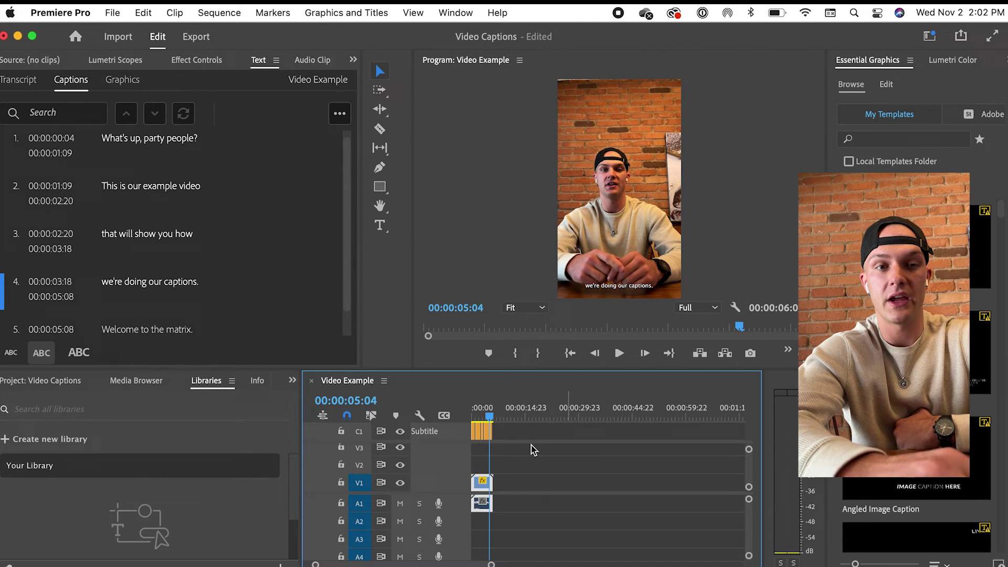
drag(534, 450, 462, 427)
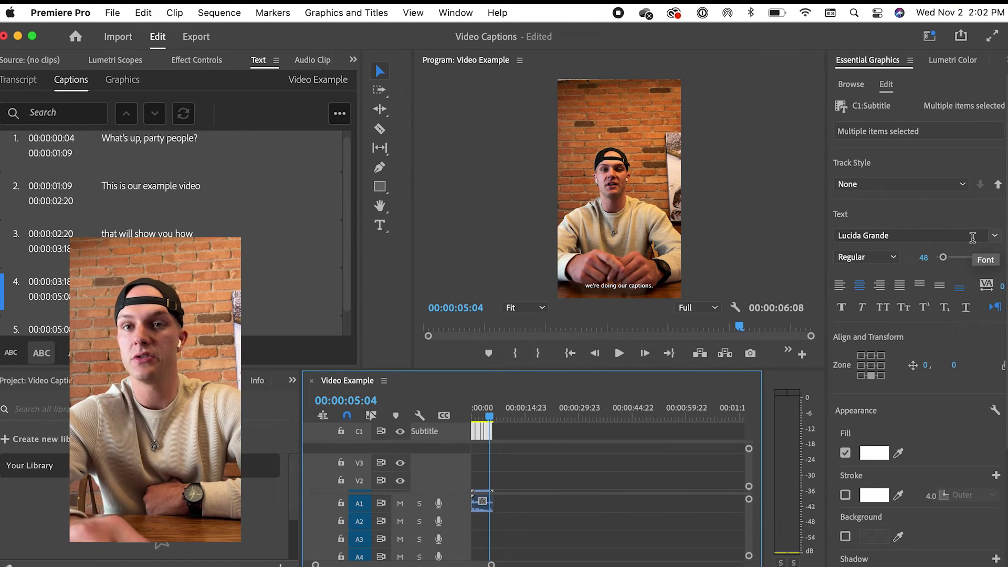
click(995, 236)
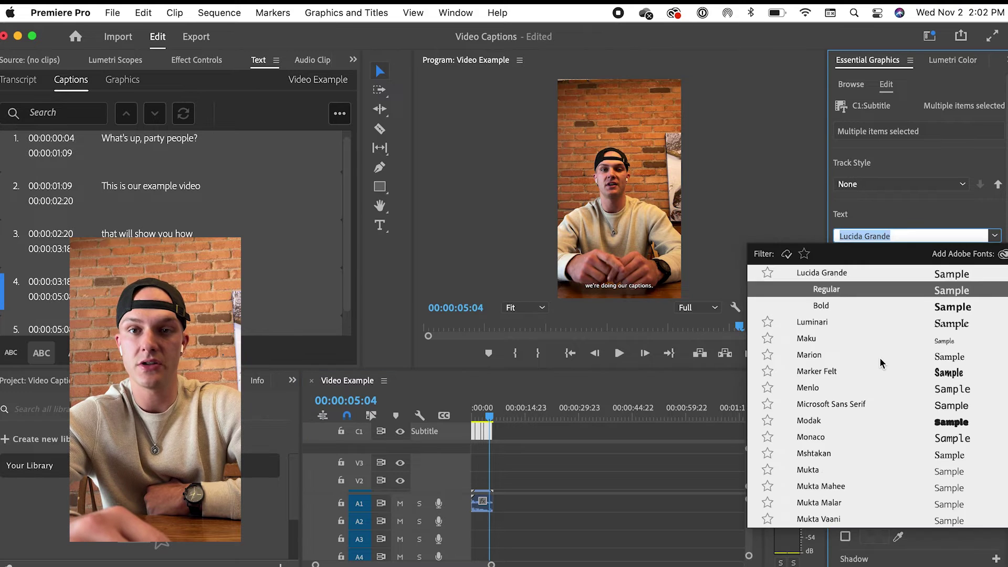
scroll(882, 363, up, 20)
click(832, 322)
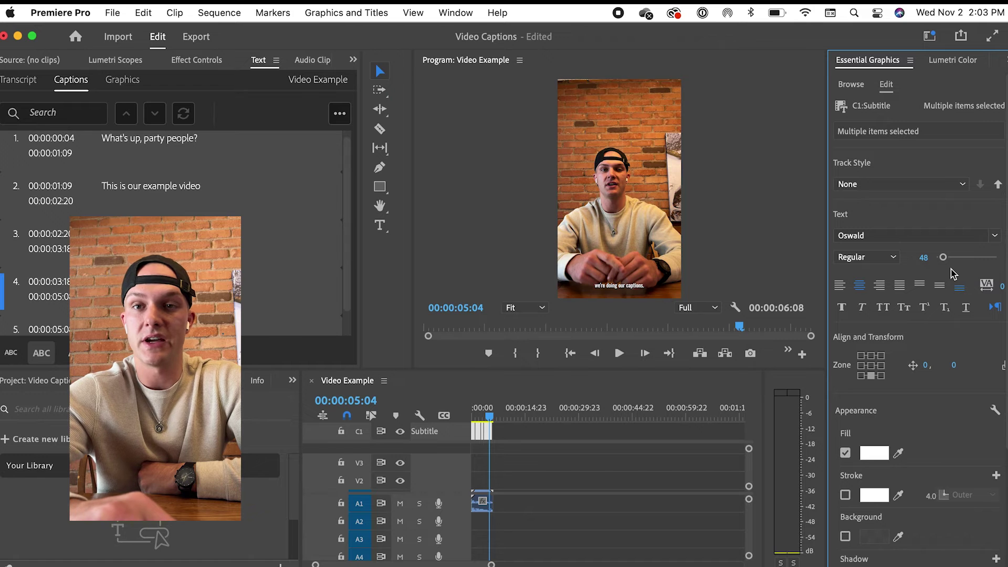
drag(943, 257, 951, 257)
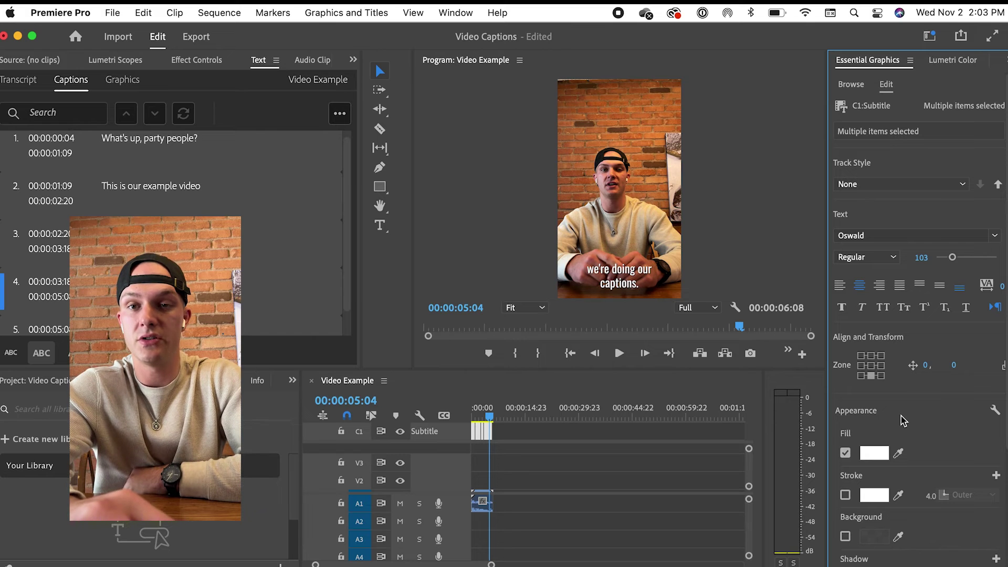
click(872, 368)
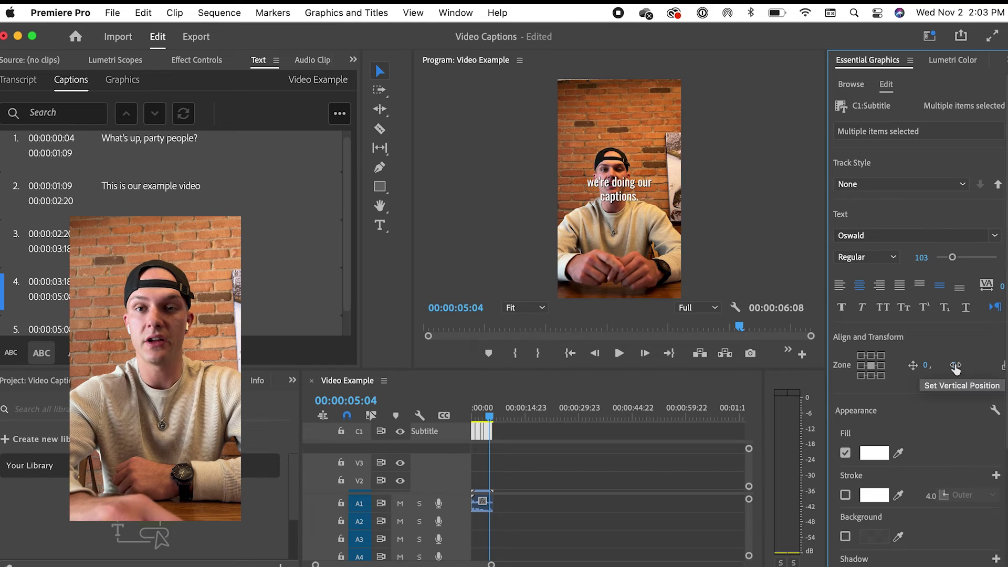
- Try lowering the captions to a vertical position of 239, and reset the vertical position to 0
drag(956, 369, 1003, 366)
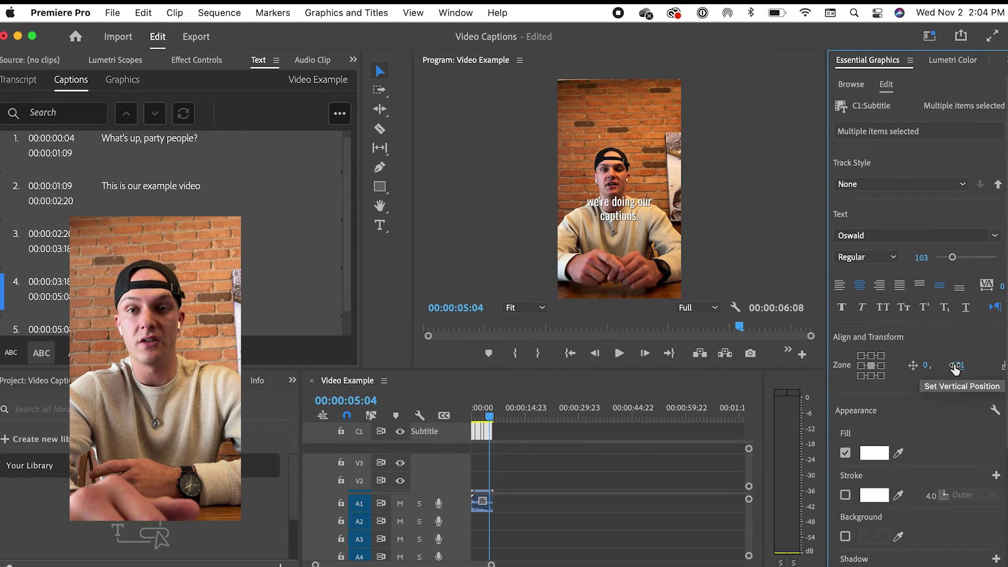
mouse_move(959, 367)
mouse_down()
mouse_move(1005, 367)
mouse_move(967, 366)
mouse_up()
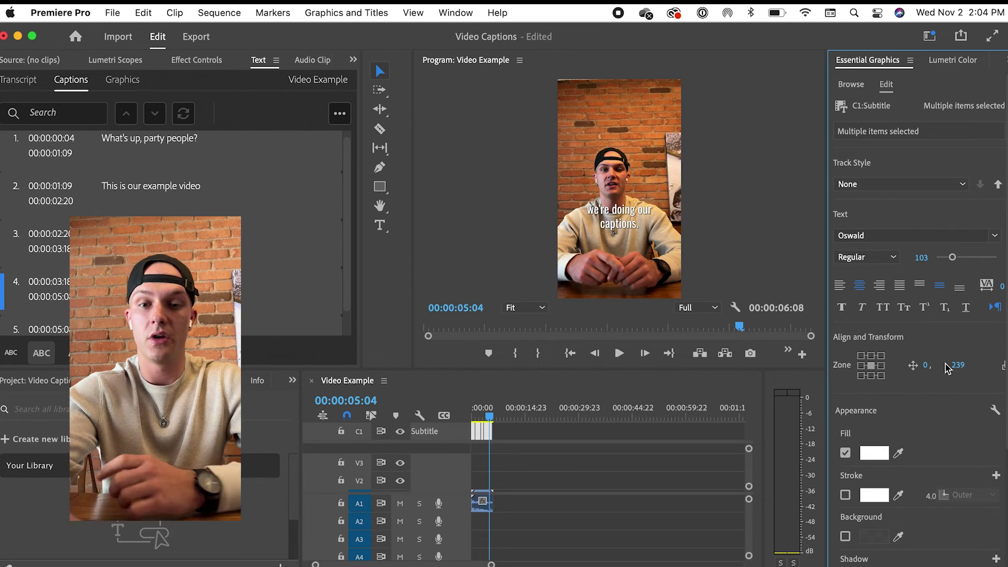
click(966, 366)
text(0)
key(Return)
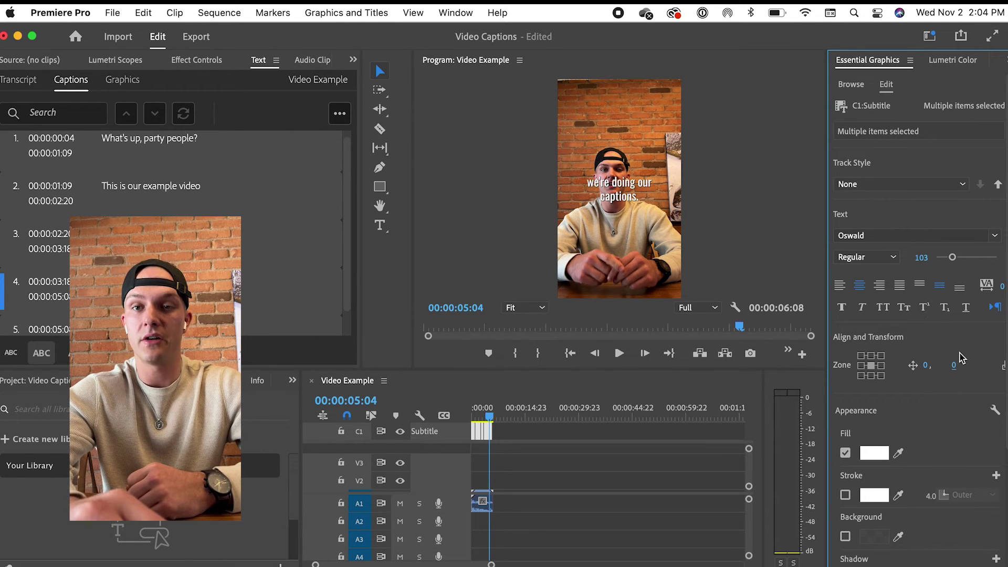
- Try shifting the captions sideways to the right, and reset their horizontal position to 0
drag(927, 370, 941, 369)
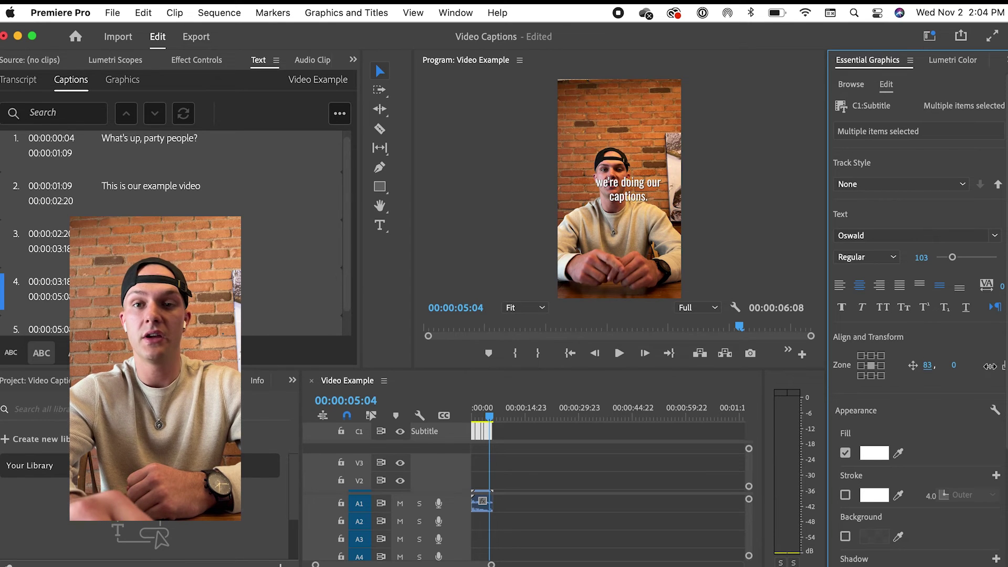
click(930, 366)
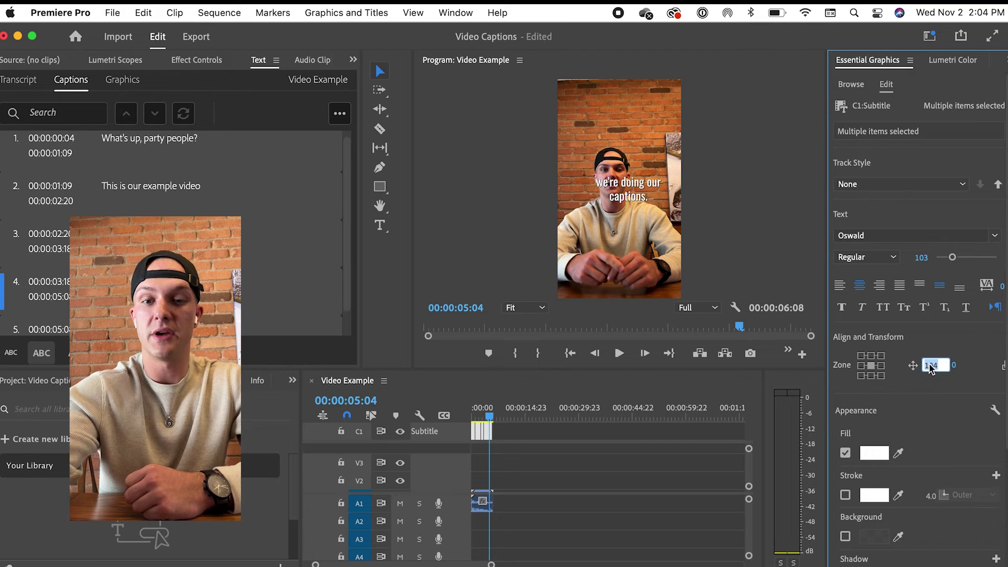
text(0)
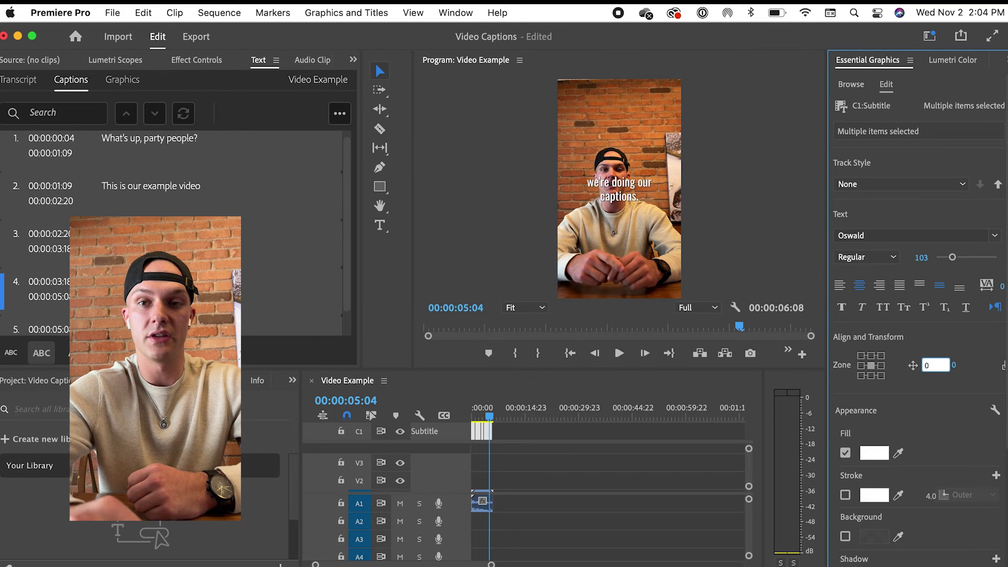
click(964, 387)
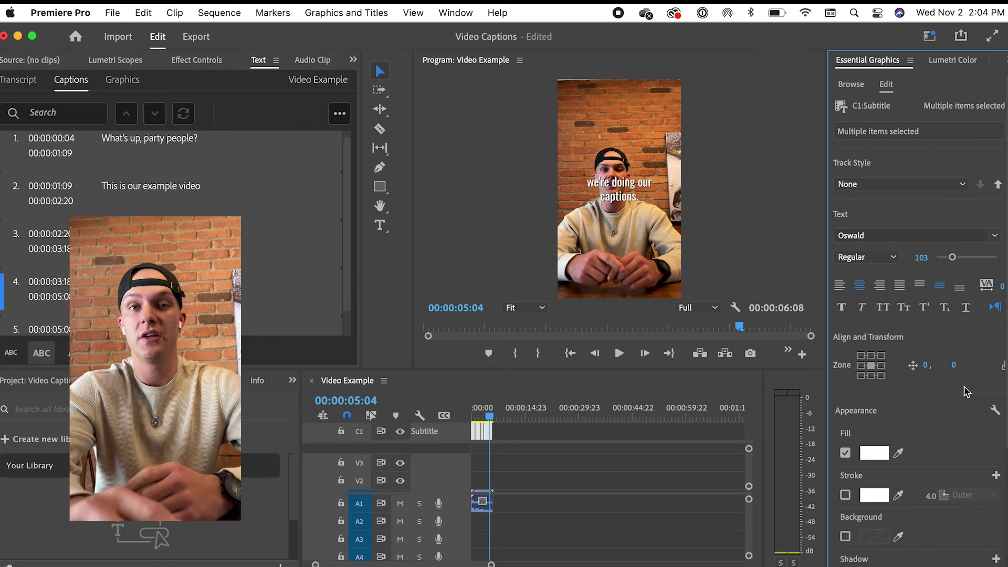
- Select all captions and clips in the sequence and open the media export settings for it
click(559, 489)
scroll(514, 486, down, 1)
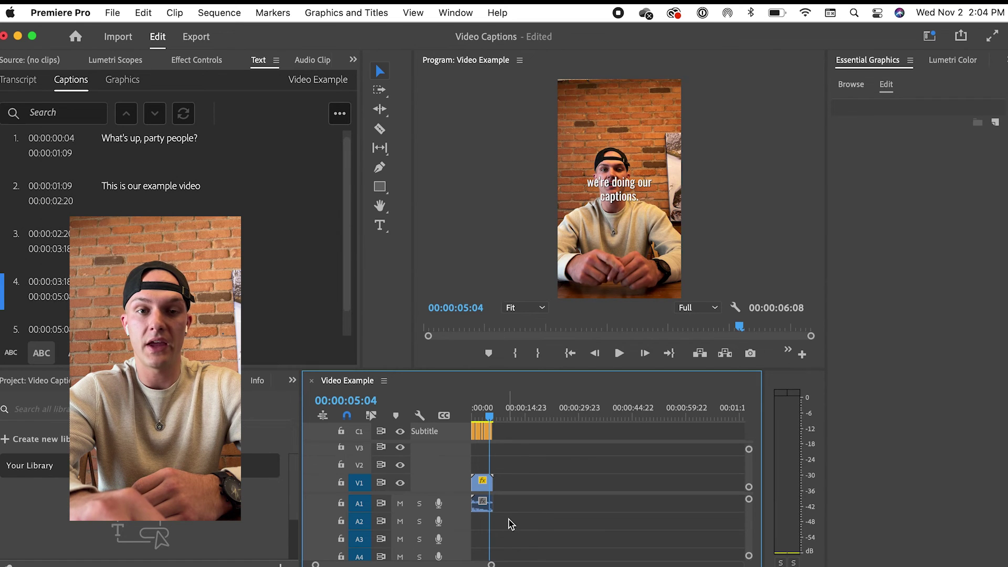
drag(508, 519, 464, 412)
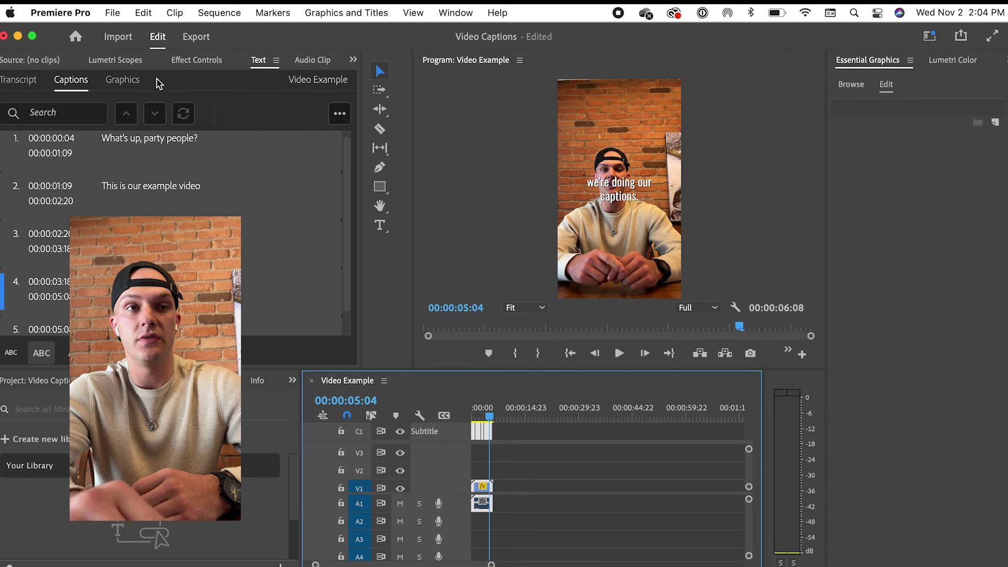
click(113, 13)
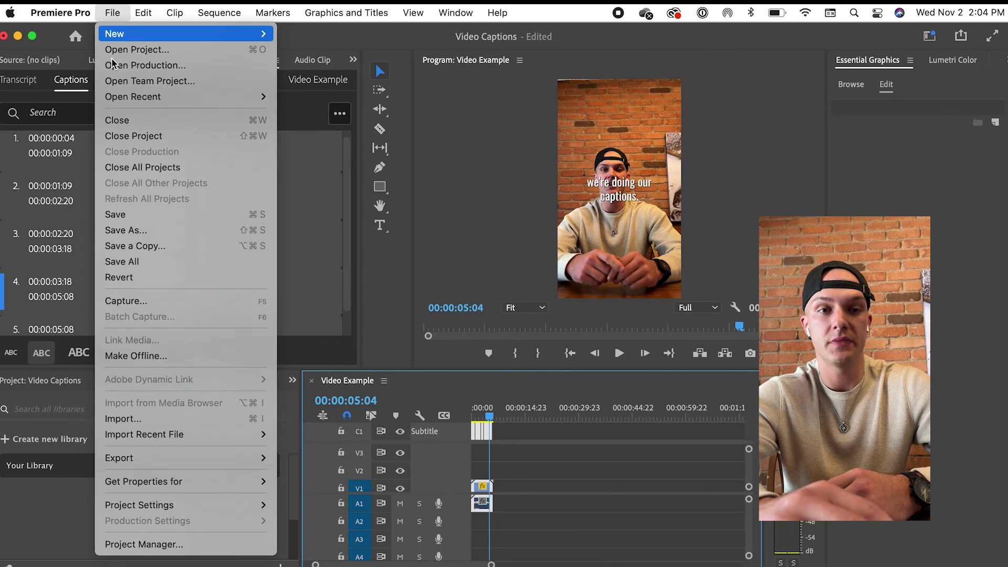
mouse_move(160, 458)
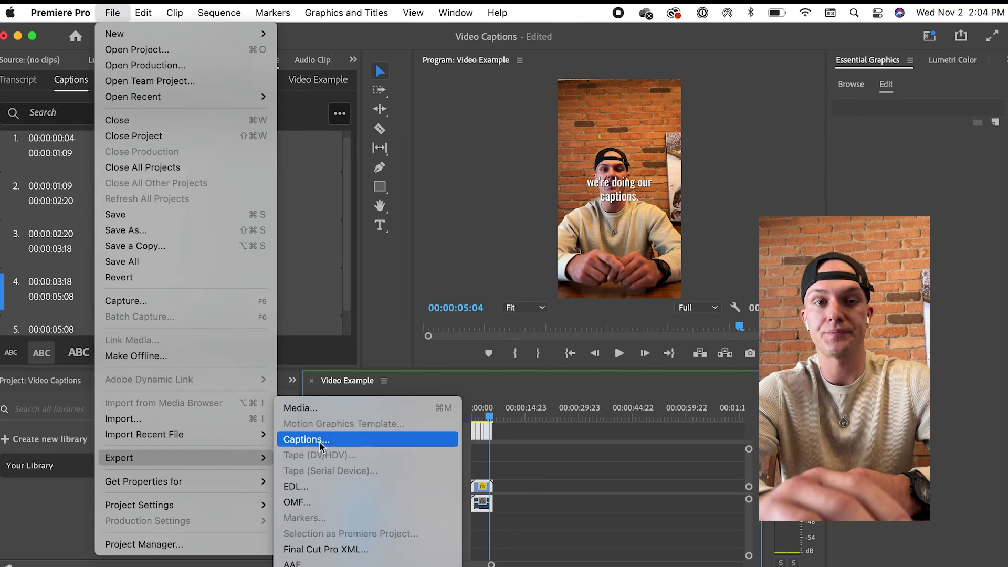
click(348, 411)
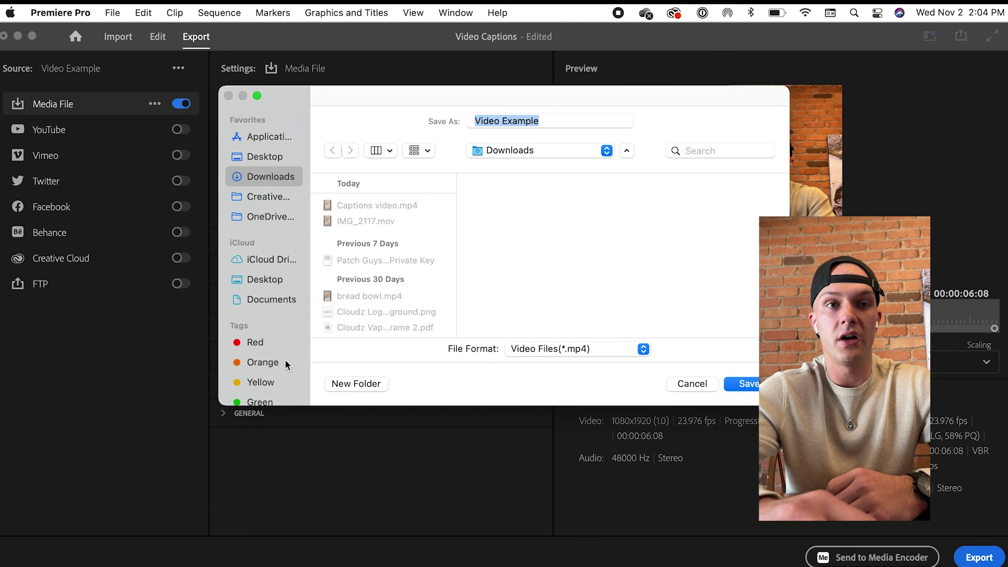
- Set the Downloads folder as the output location for Video Example.mp4 and export the video
click(277, 178)
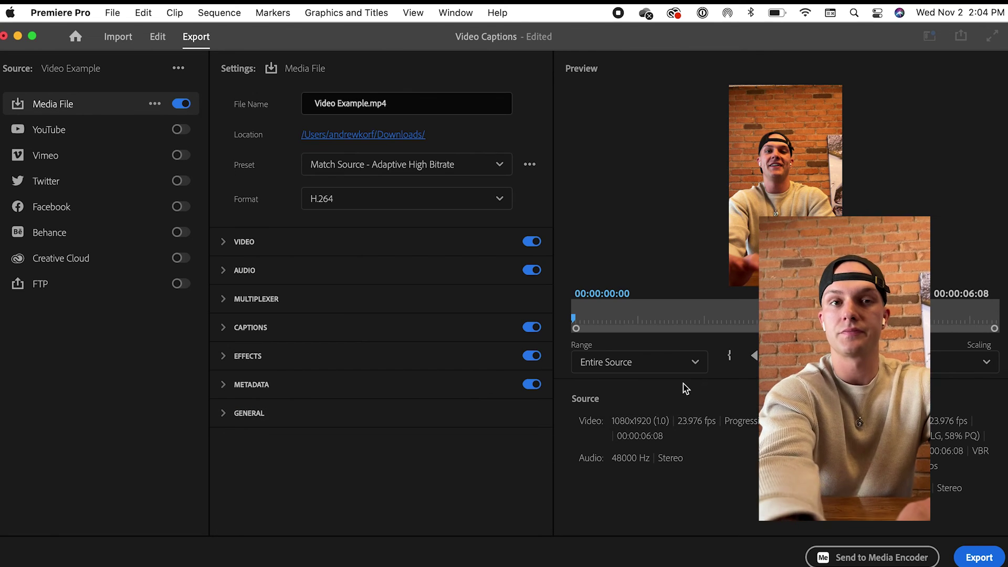
click(683, 387)
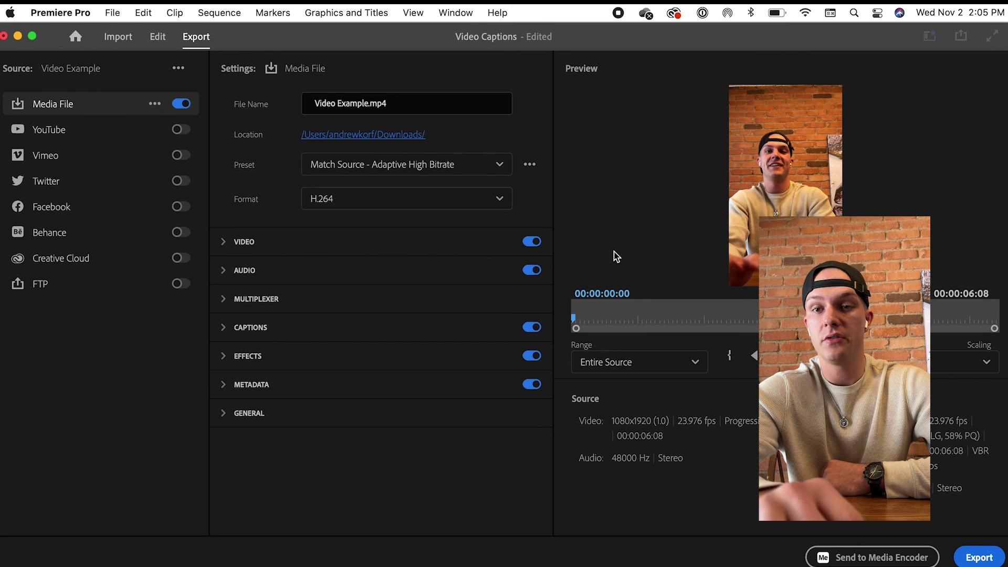
click(978, 556)
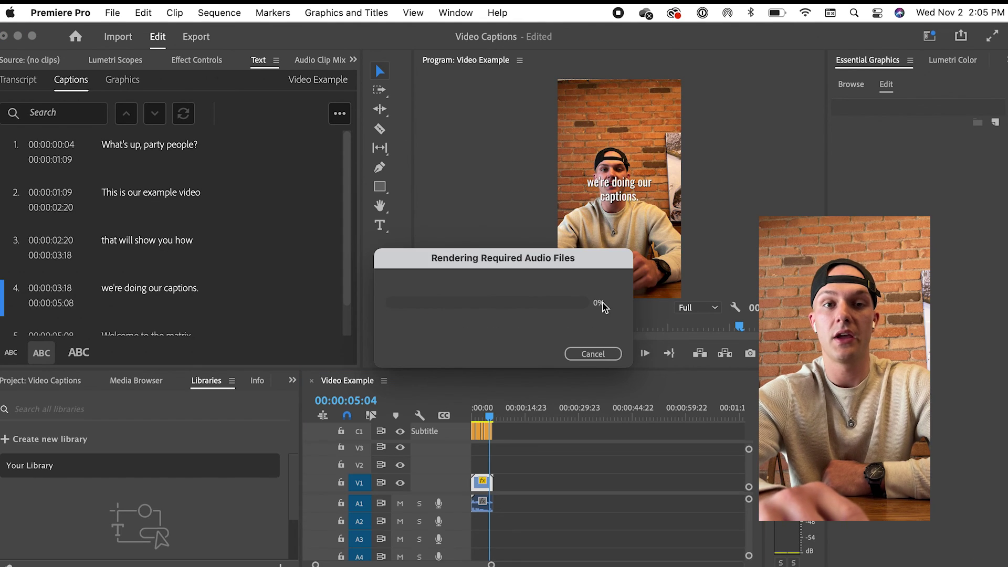